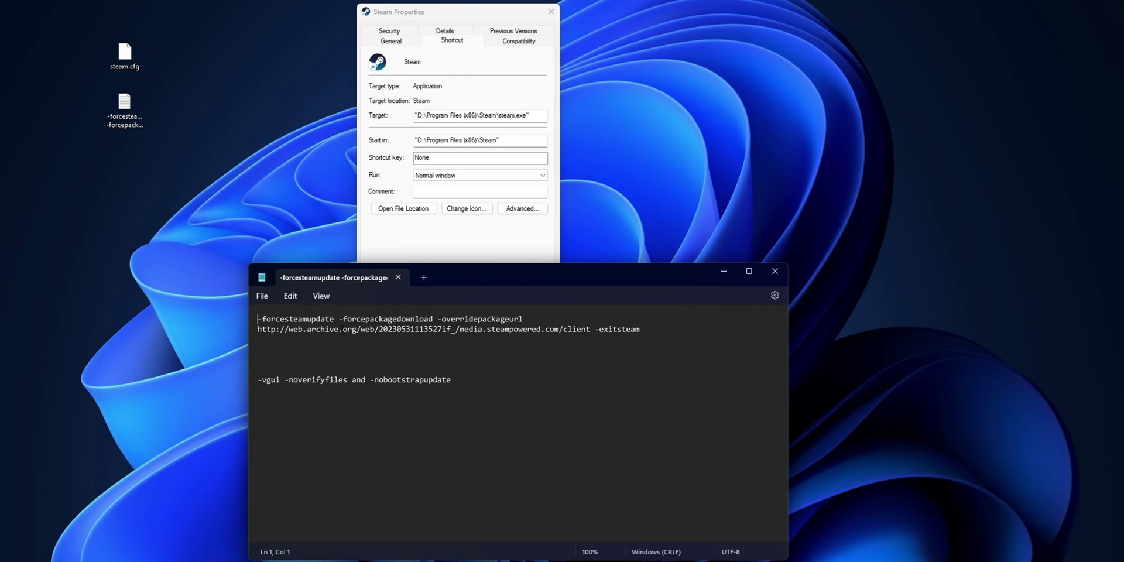
- Append the two Notepad lines of -forcesteamupdate through -exitsteam options to the Steam shortcut's target
{"action": "left_click_drag", "start_coordinate": [257, 319], "coordinate": [642, 329]}
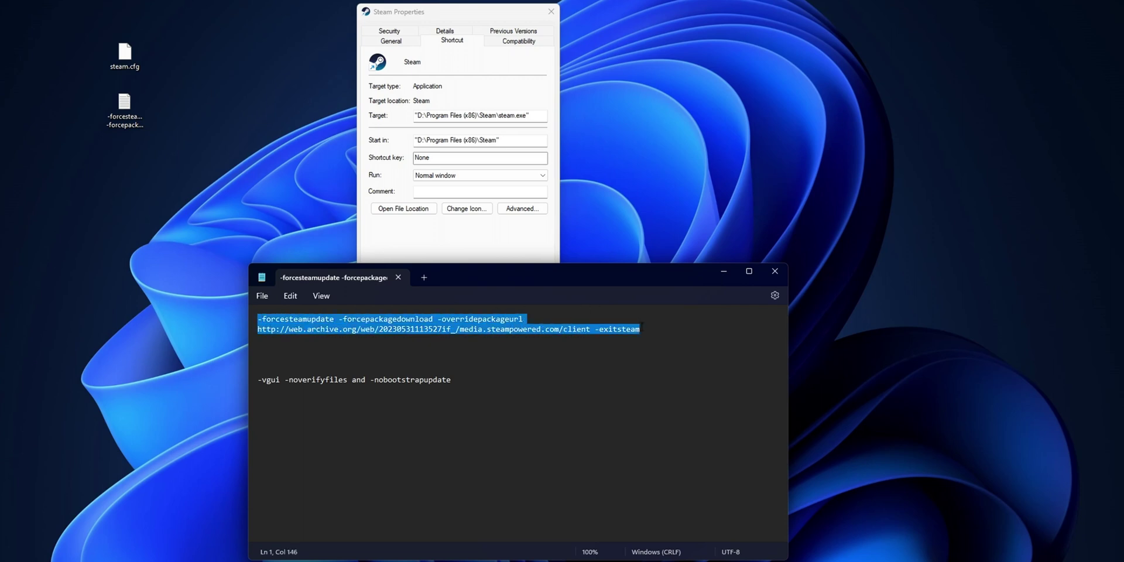
{"action": "right_click", "coordinate": [464, 330]}
{"action": "left_click", "coordinate": [515, 384]}
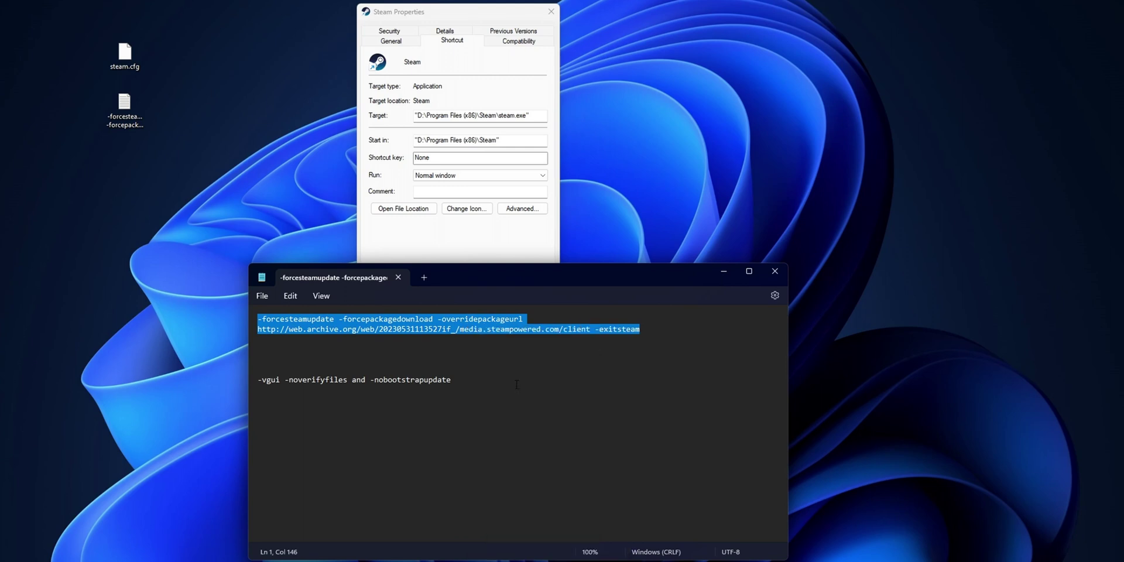
{"action": "left_click", "coordinate": [476, 17]}
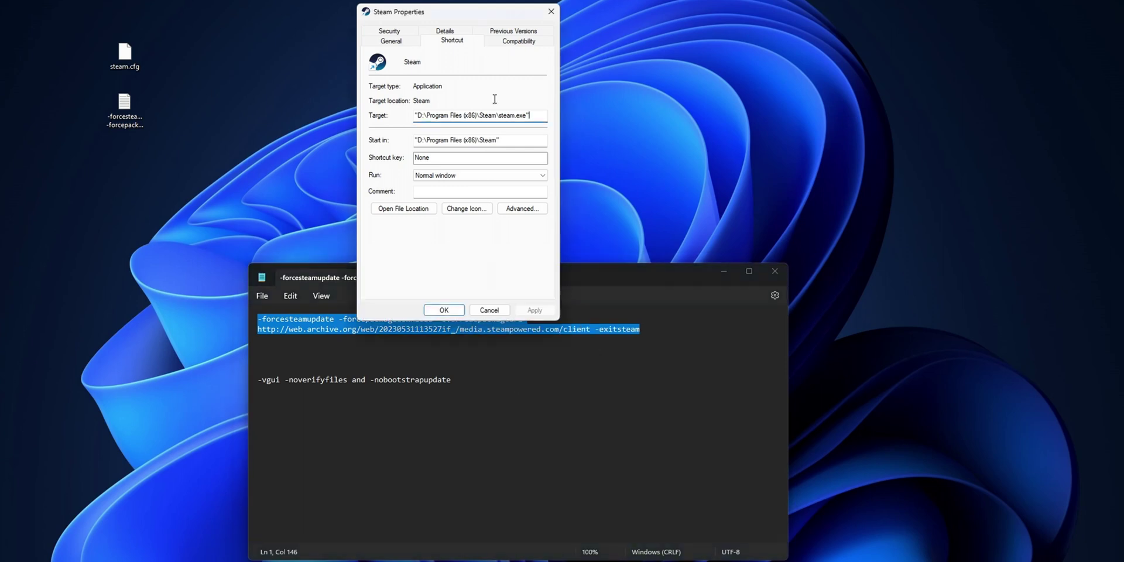
{"action": "right_click", "coordinate": [536, 116]}
{"action": "left_click", "coordinate": [593, 166]}
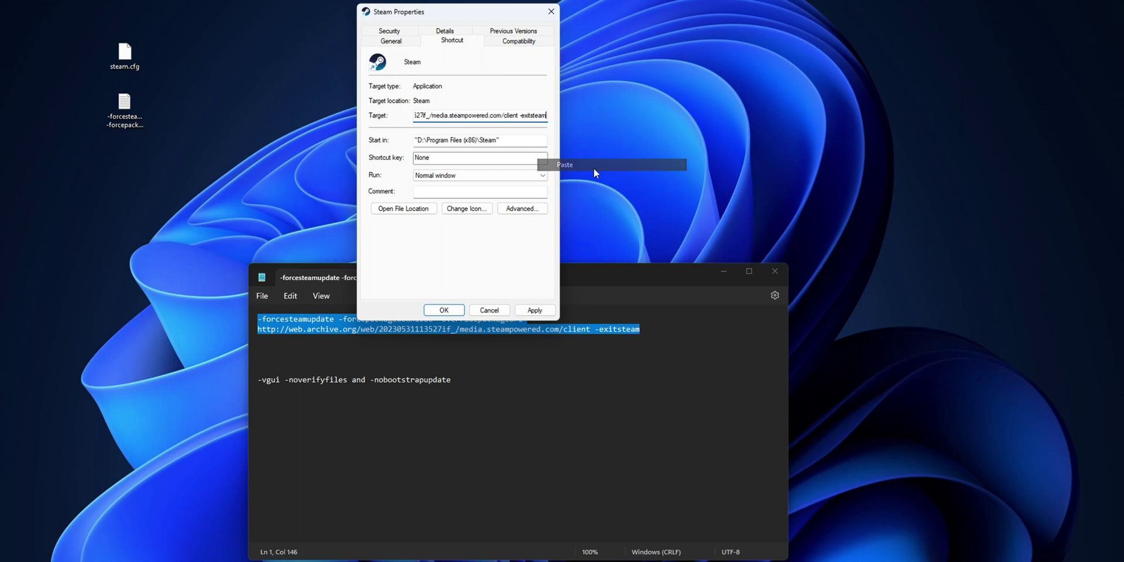
{"action": "left_click", "coordinate": [534, 311]}
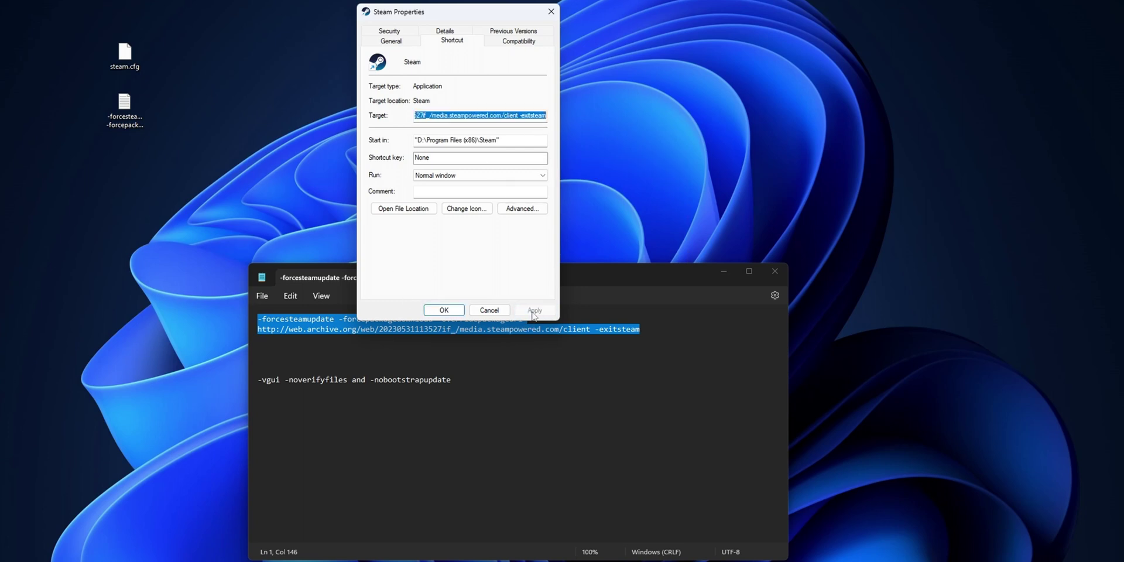
{"action": "left_click", "coordinate": [443, 311]}
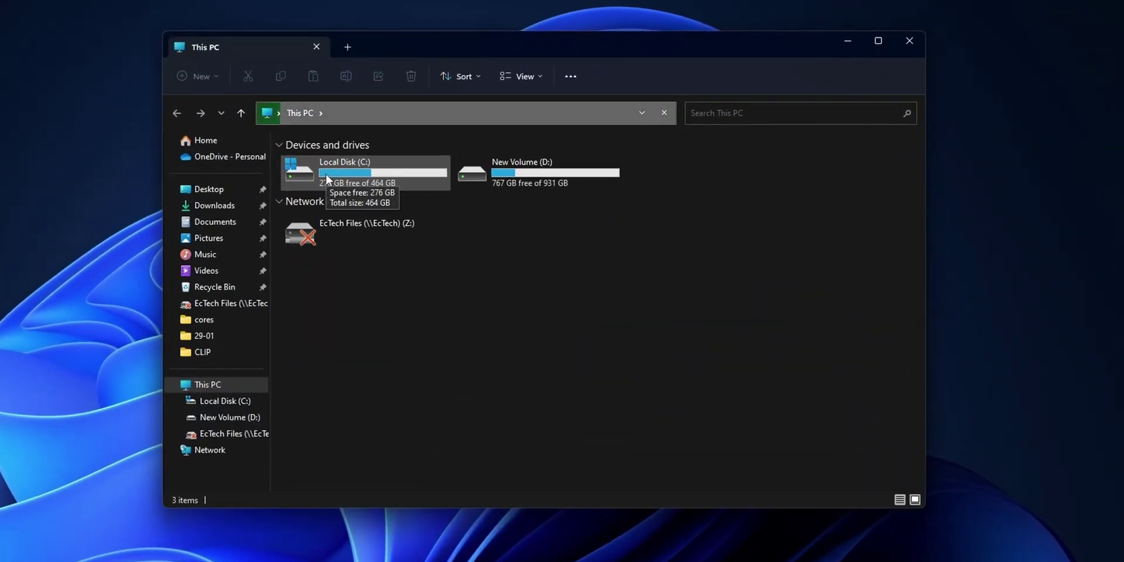
- Browse into New Volume (D:) > Program Files (x86) > Steam and scroll through its files
{"action": "left_click", "coordinate": [326, 173]}
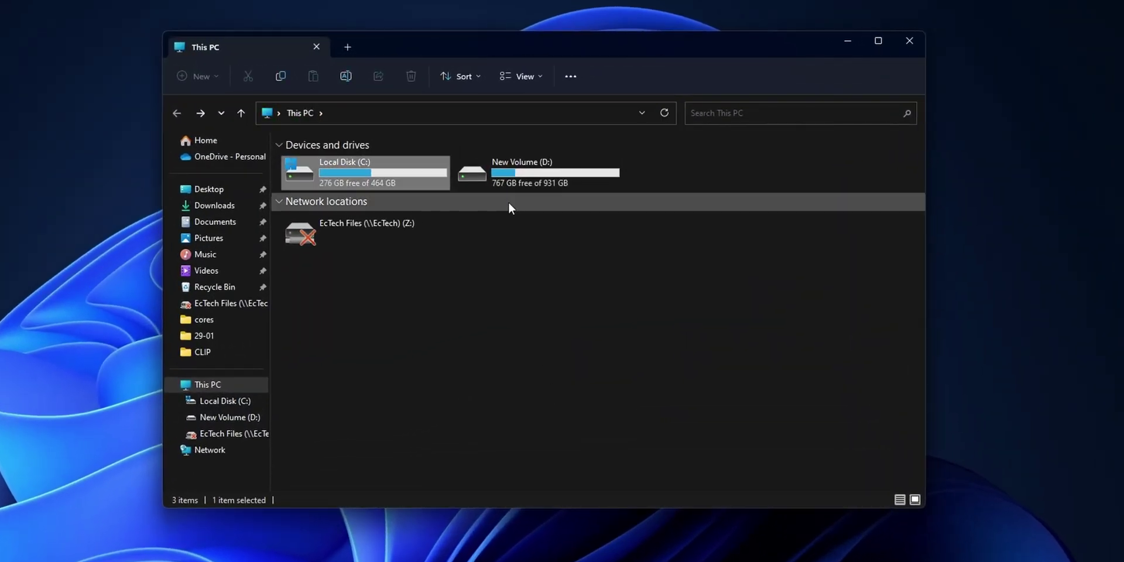
{"action": "double_click", "coordinate": [528, 180]}
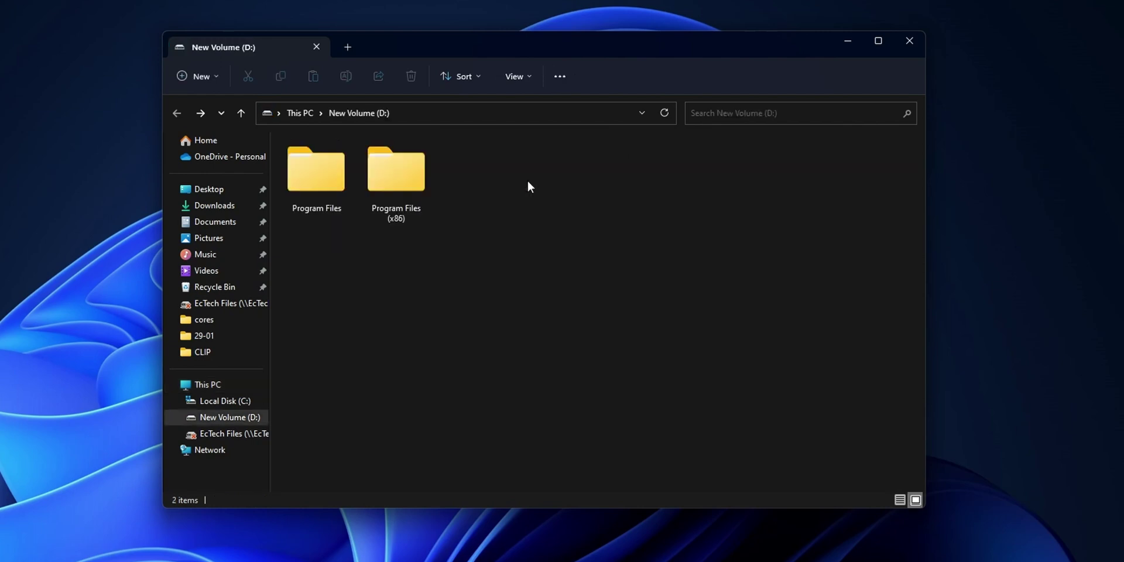
{"action": "double_click", "coordinate": [398, 218]}
{"action": "double_click", "coordinate": [314, 163]}
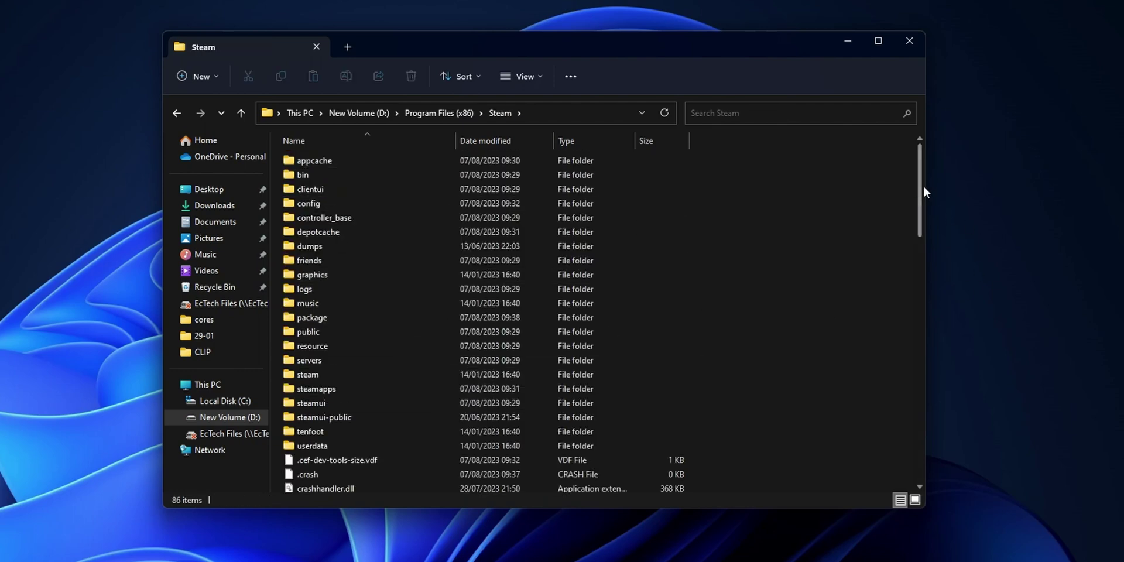
{"action": "left_click_drag", "start_coordinate": [923, 187], "coordinate": [915, 290]}
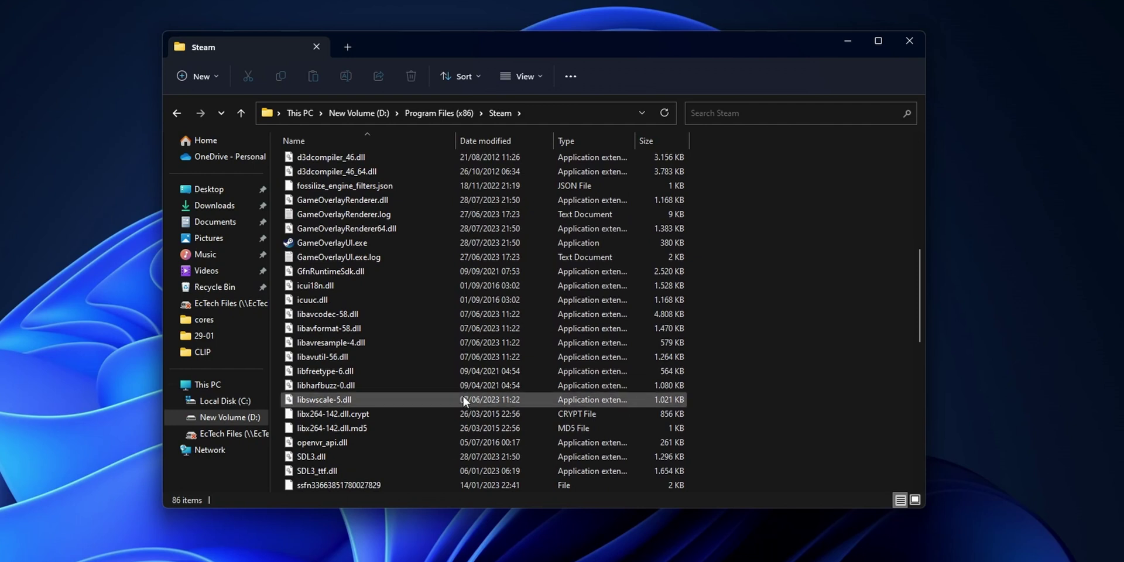
{"action": "scroll", "coordinate": [448, 400], "scroll_direction": "down", "scroll_amount": 5}
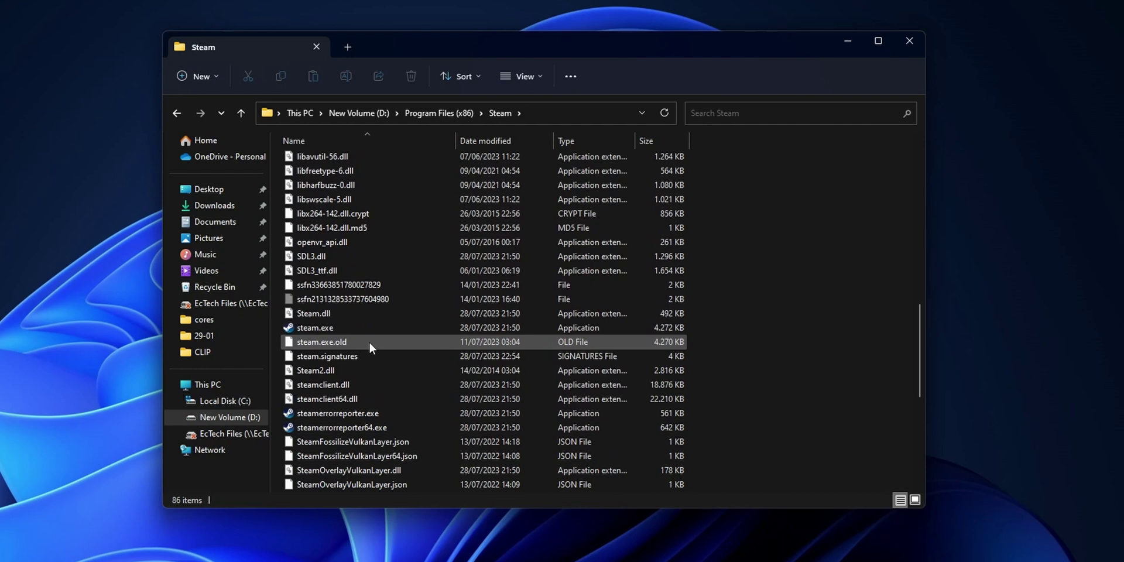
{"action": "scroll", "coordinate": [378, 399], "scroll_direction": "down", "scroll_amount": 3}
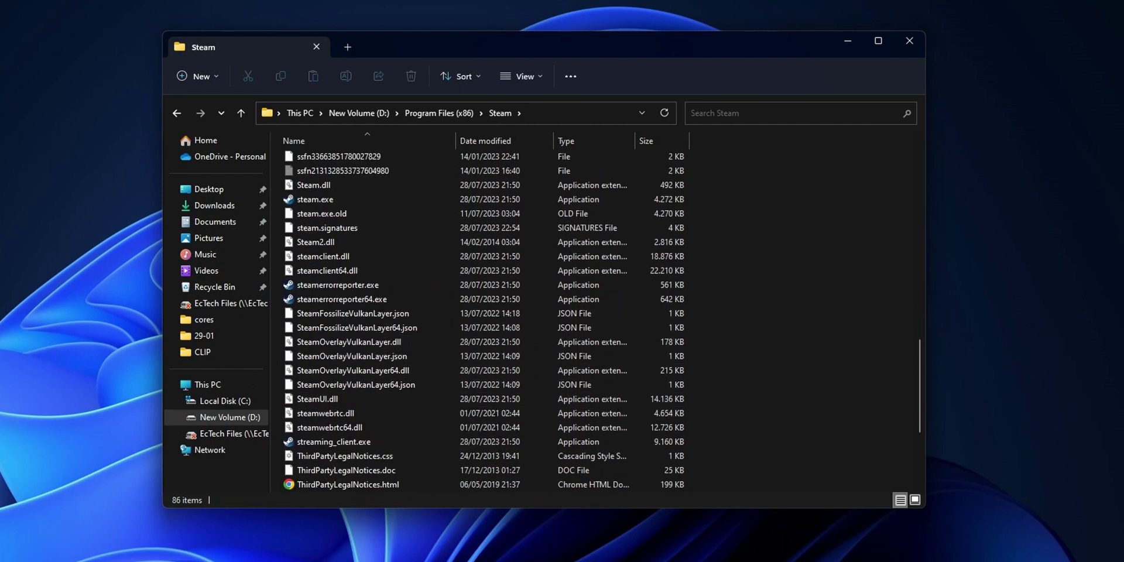
{"action": "key", "text": "super+s"}
- Paste the BootStrapperInhibitAll=Enable and BootStrapperForceSelfUpdate=False lines into a new Notepad document
{"action": "left_click", "coordinate": [346, 420]}
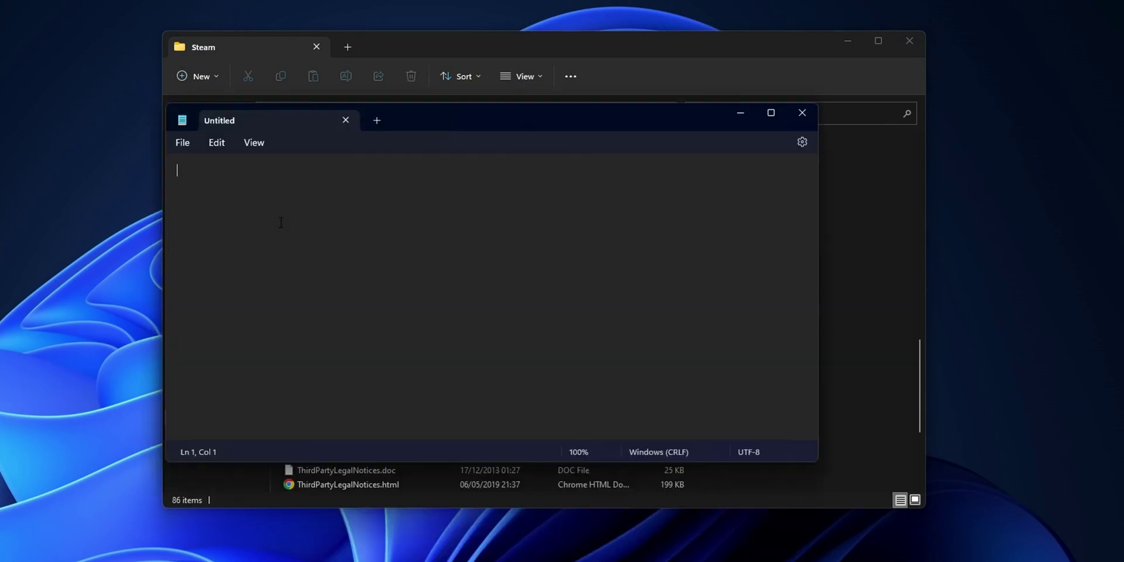
{"action": "right_click", "coordinate": [259, 215]}
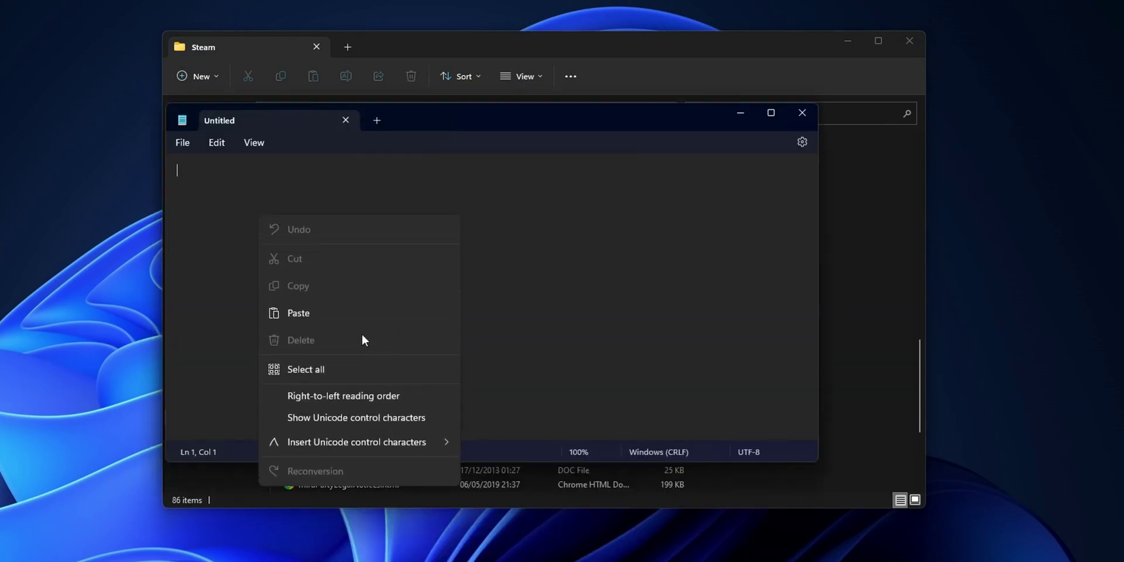
{"action": "left_click", "coordinate": [347, 313]}
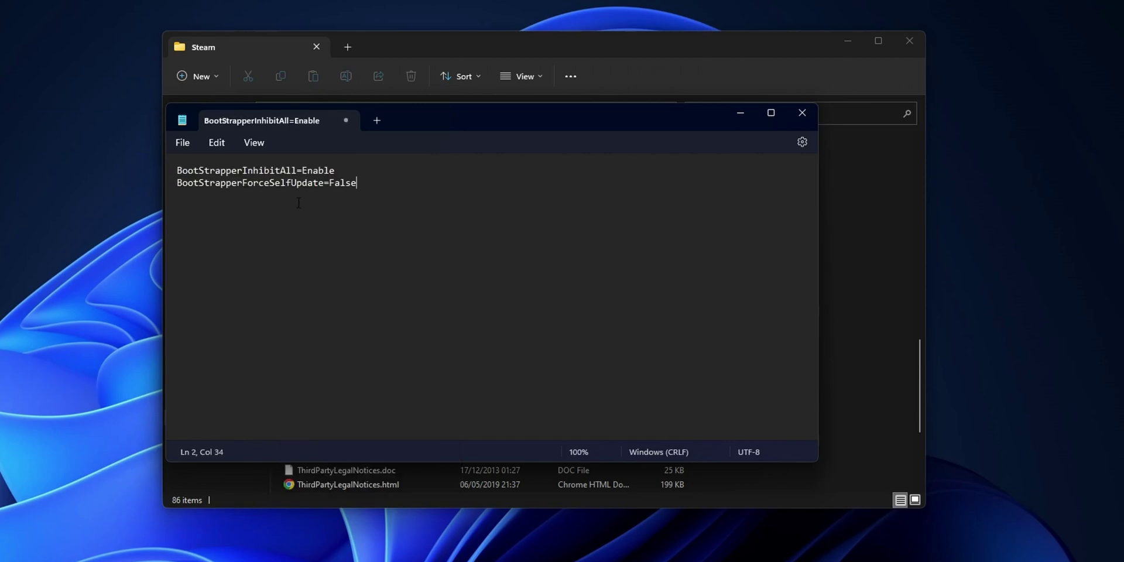
- Save the document as steam.cfg with type All files and copy it into the Steam folder
{"action": "left_click", "coordinate": [185, 141]}
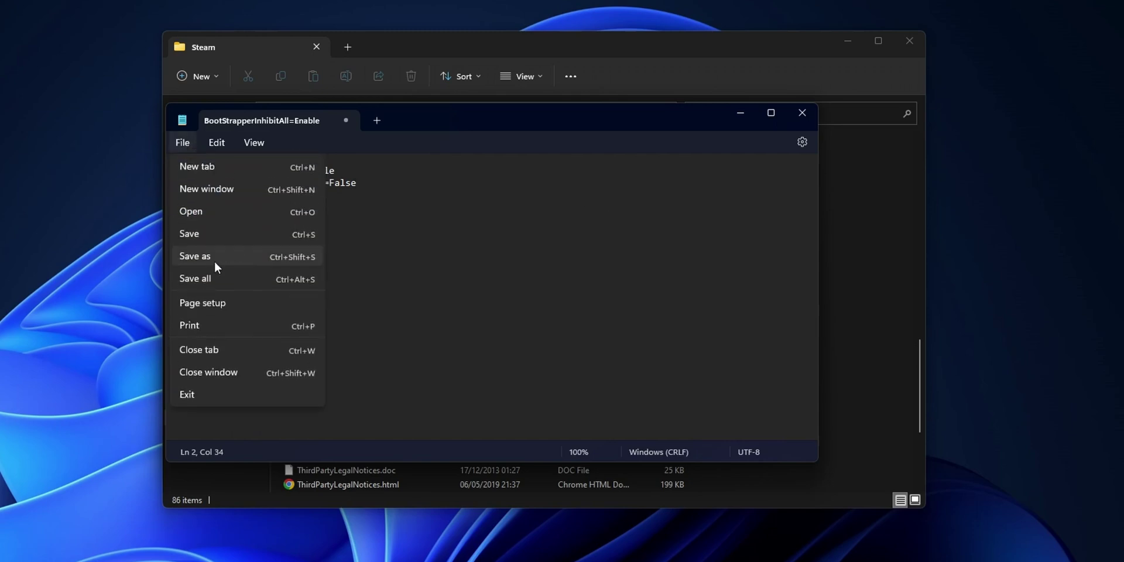
{"action": "left_click", "coordinate": [251, 259]}
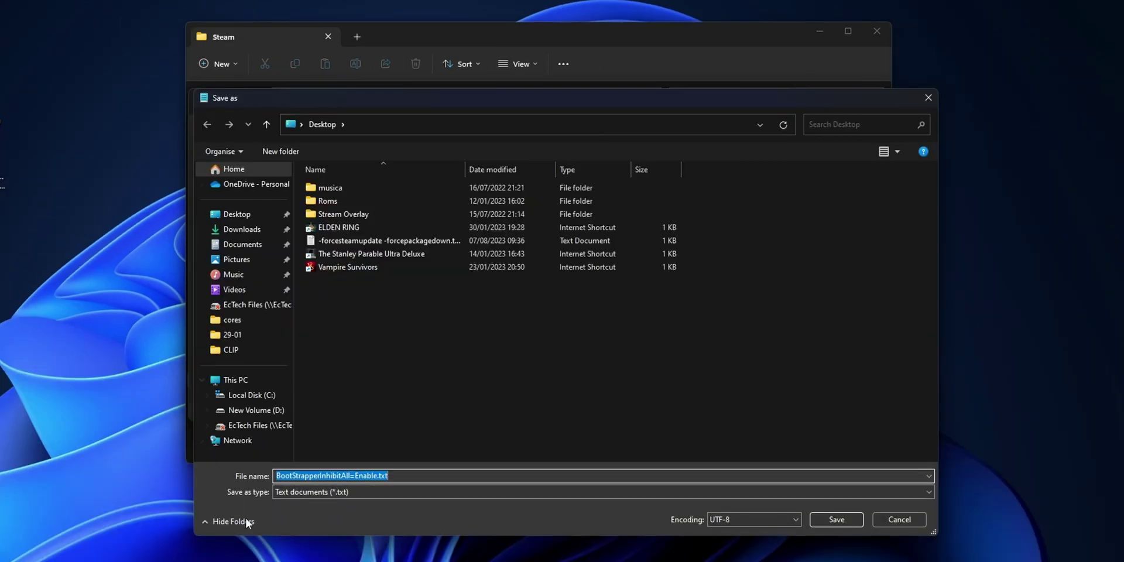
{"action": "left_click", "coordinate": [326, 495]}
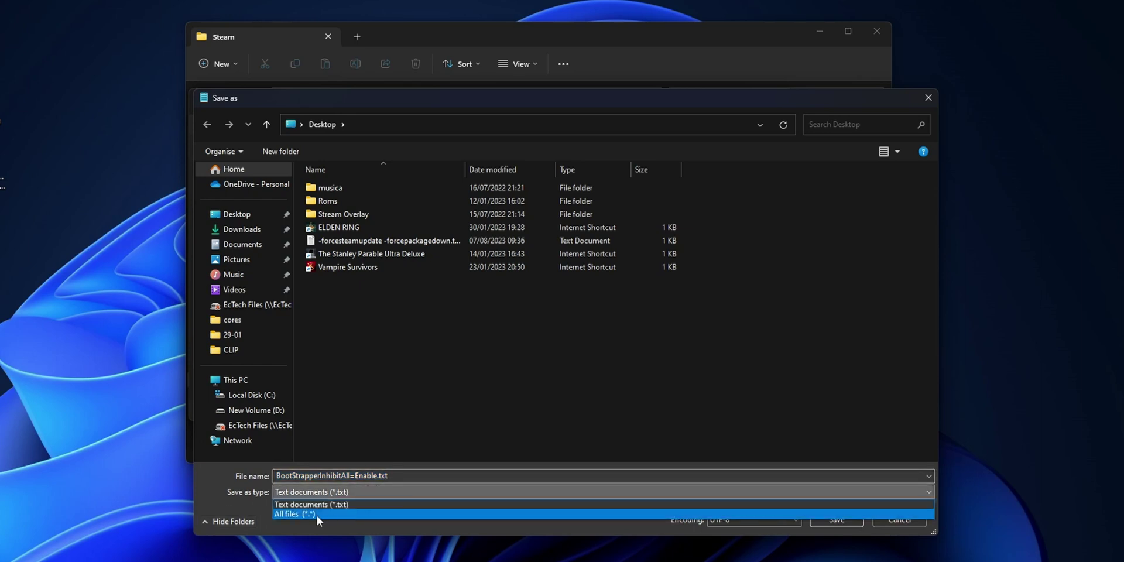
{"action": "left_click", "coordinate": [317, 515]}
{"action": "left_click", "coordinate": [243, 244]}
{"action": "left_click", "coordinate": [398, 477]}
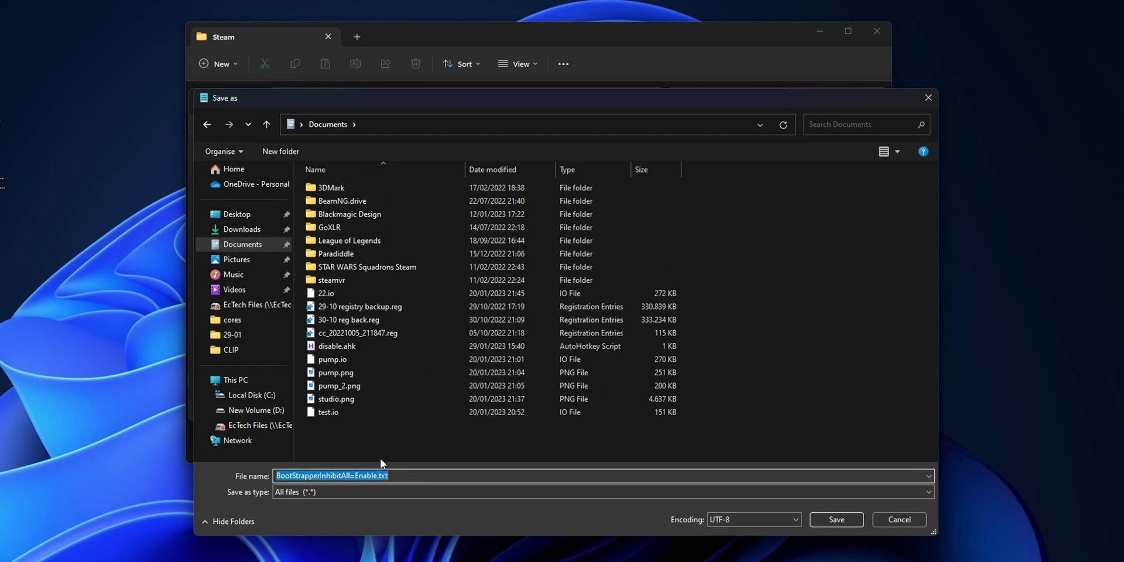
{"action": "key", "text": "BackSpace"}
{"action": "type", "text": "steam.cfg"}
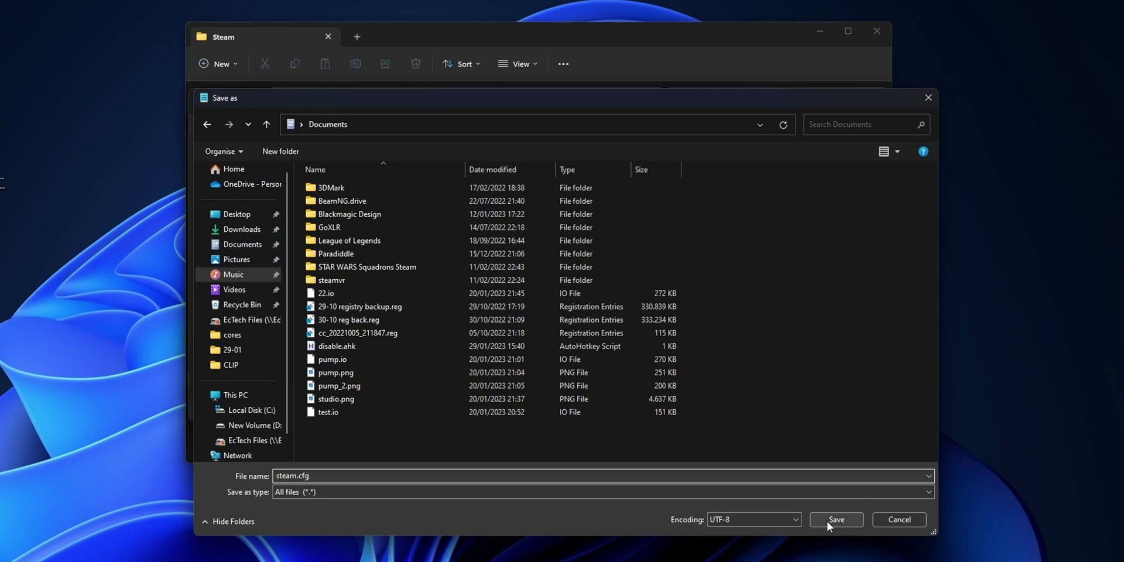
{"action": "left_click", "coordinate": [827, 520]}
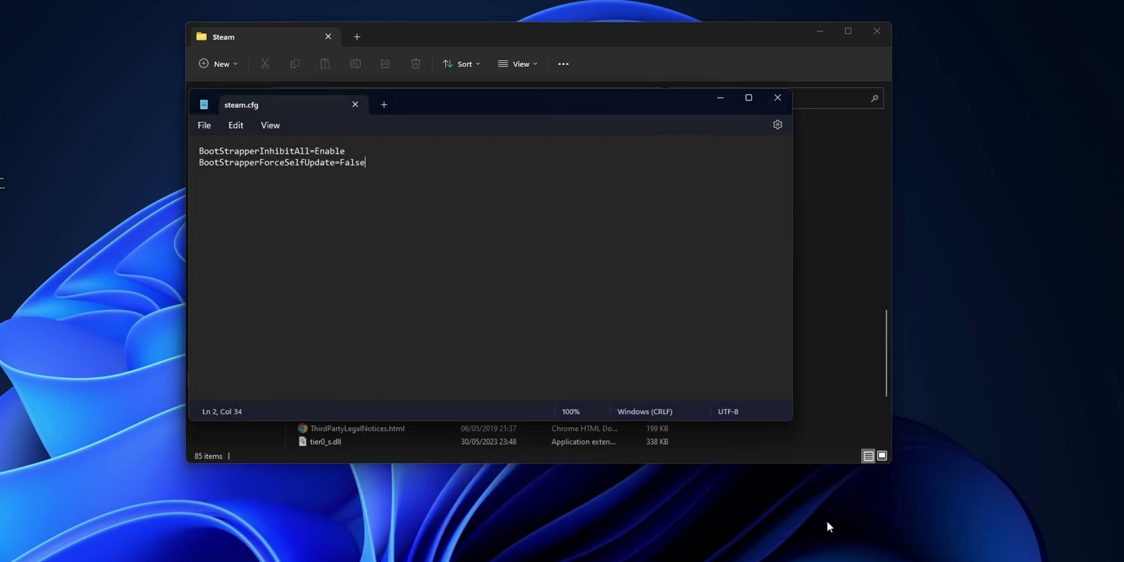
{"action": "left_click", "coordinate": [779, 99]}
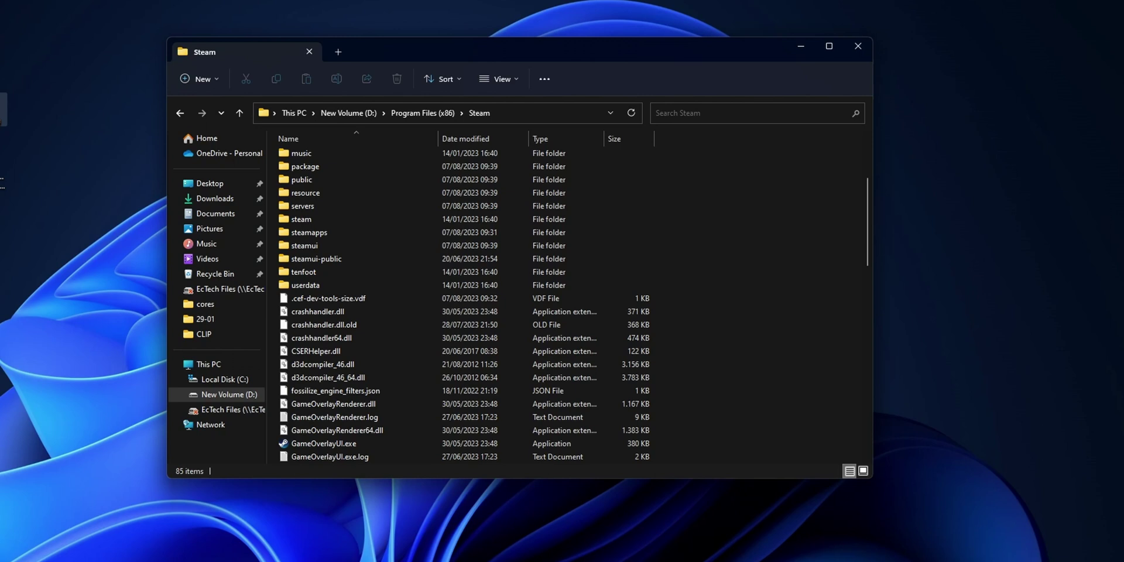
{"action": "left_click_drag", "start_coordinate": [3, 117], "coordinate": [784, 384]}
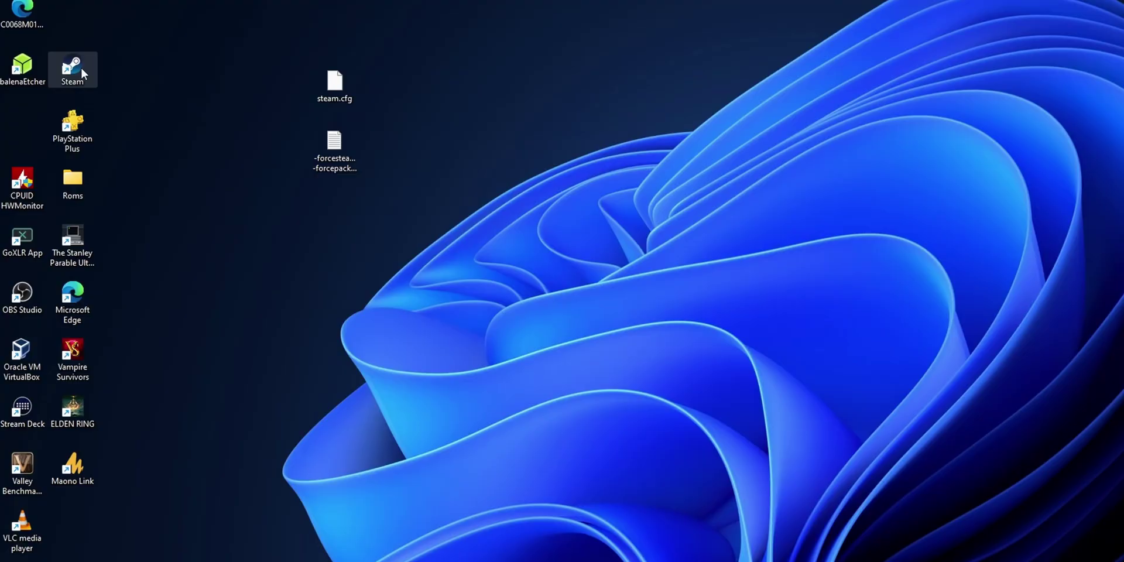
- Delete the old force-update options from the Steam shortcut's Target in its Properties
{"action": "right_click", "coordinate": [81, 68]}
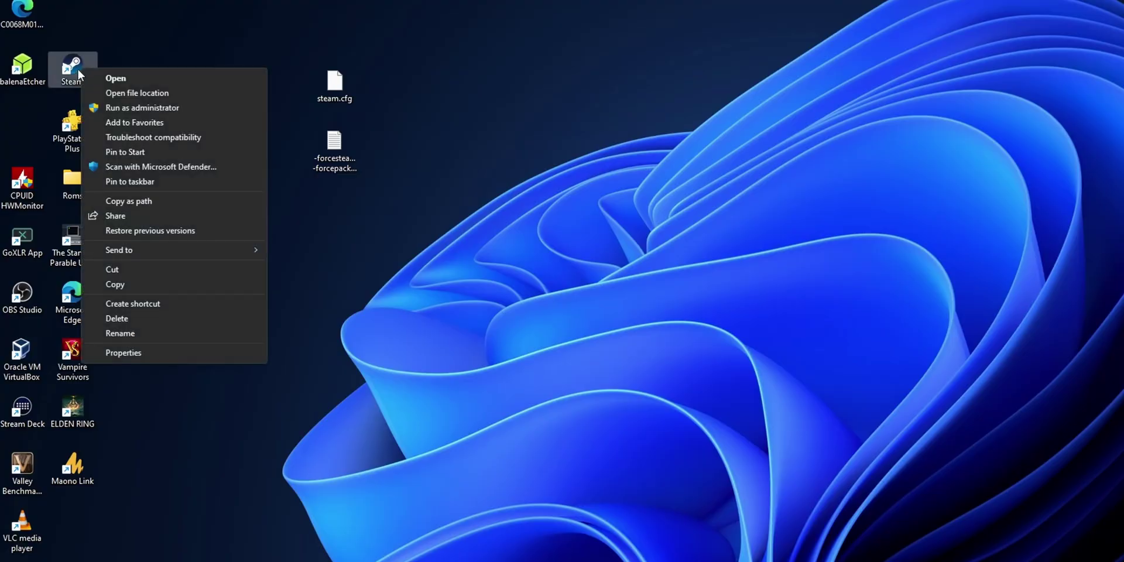
{"action": "left_click", "coordinate": [140, 353]}
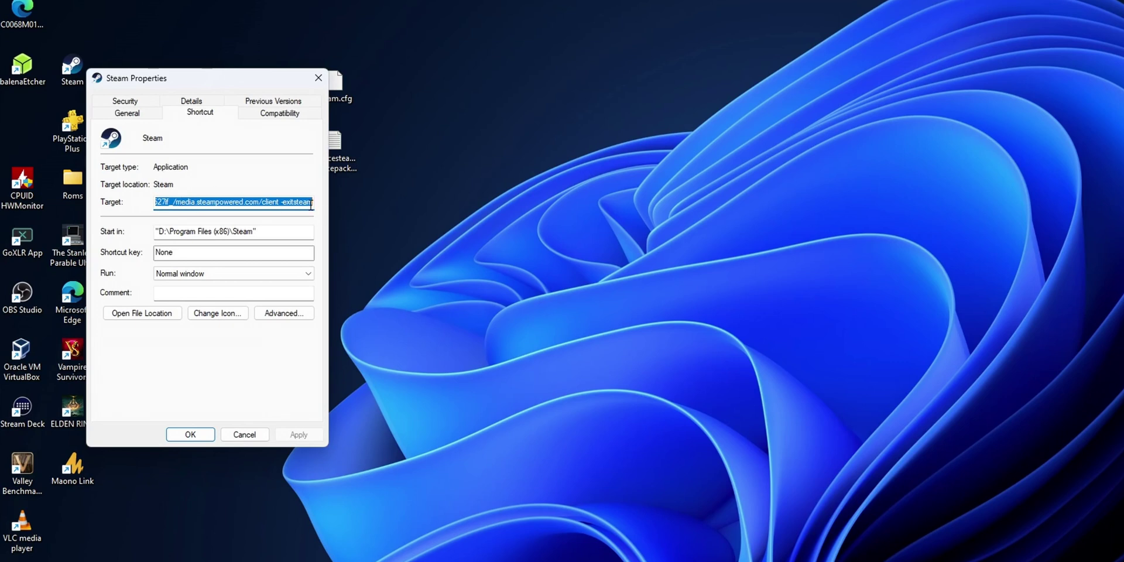
{"action": "left_click", "coordinate": [310, 203]}
{"action": "mouse_move", "coordinate": [311, 203]}
{"action": "left_mouse_down"}
{"action": "mouse_move", "coordinate": [154, 205]}
{"action": "mouse_move", "coordinate": [290, 206]}
{"action": "left_mouse_up"}
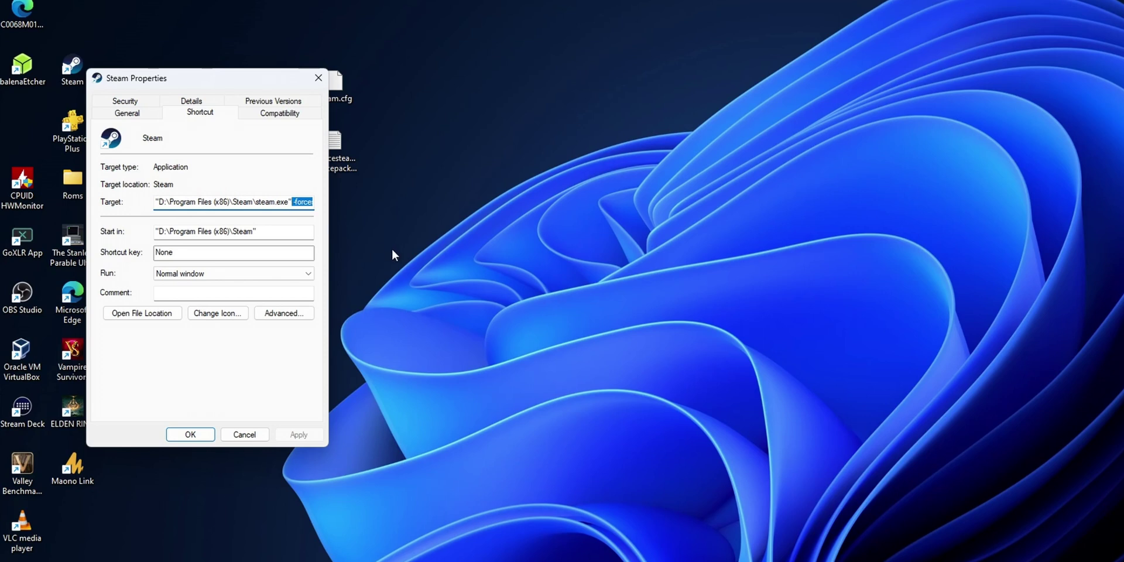
{"action": "key", "text": "BackSpace"}
- Paste the -vgui -noverifyfiles -nobootstrapupdate line from Notepad after steam.exe in the Target
{"action": "key", "text": "alt+Tab"}
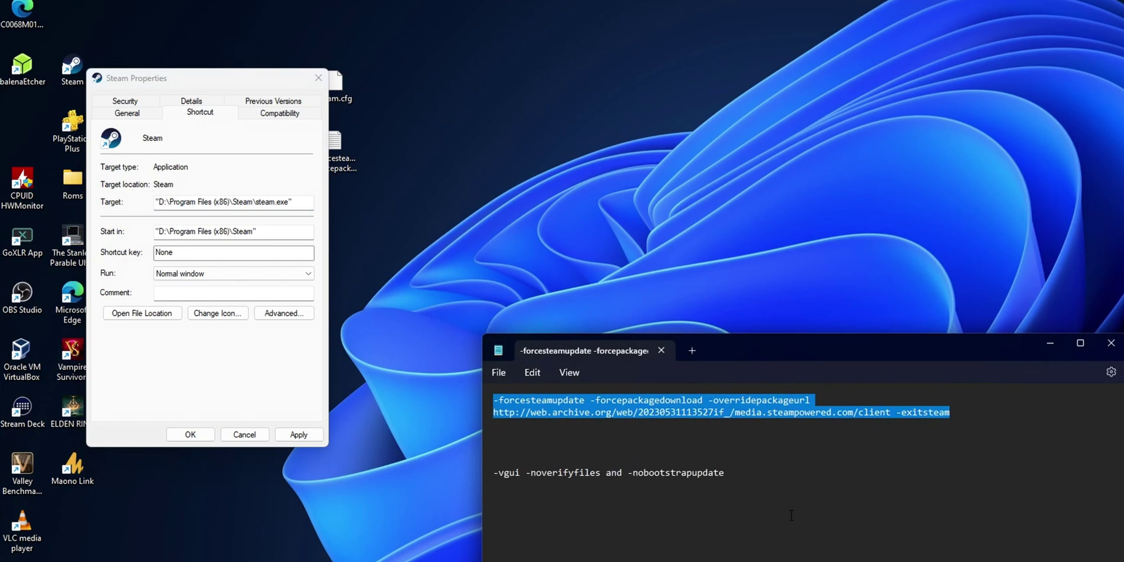
{"action": "left_click_drag", "start_coordinate": [755, 475], "coordinate": [494, 473]}
{"action": "right_click", "coordinate": [508, 473]}
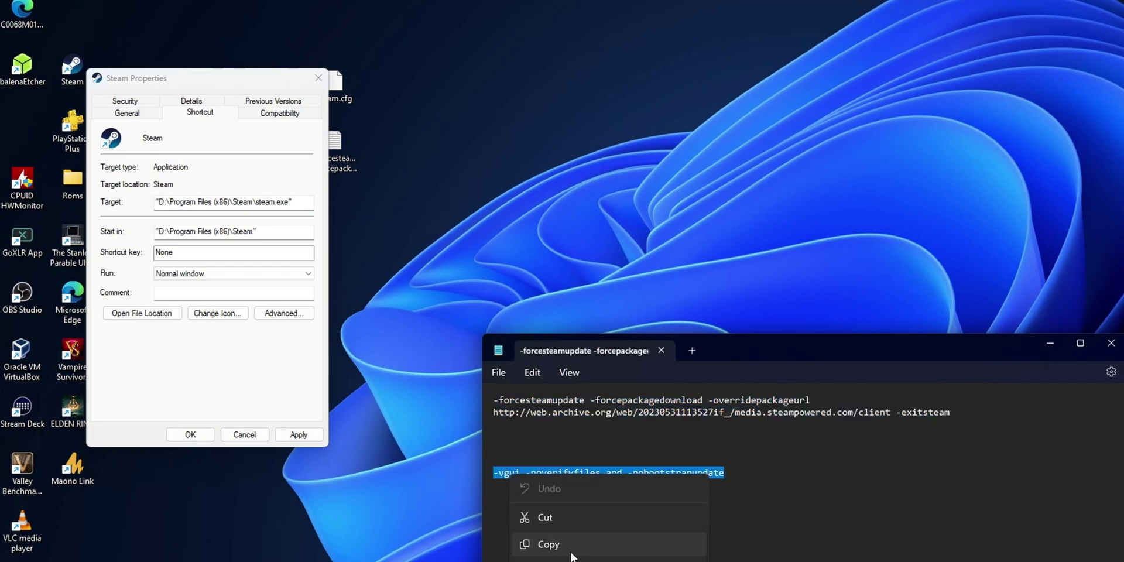
{"action": "left_click", "coordinate": [547, 544]}
{"action": "key", "text": "alt+Tab"}
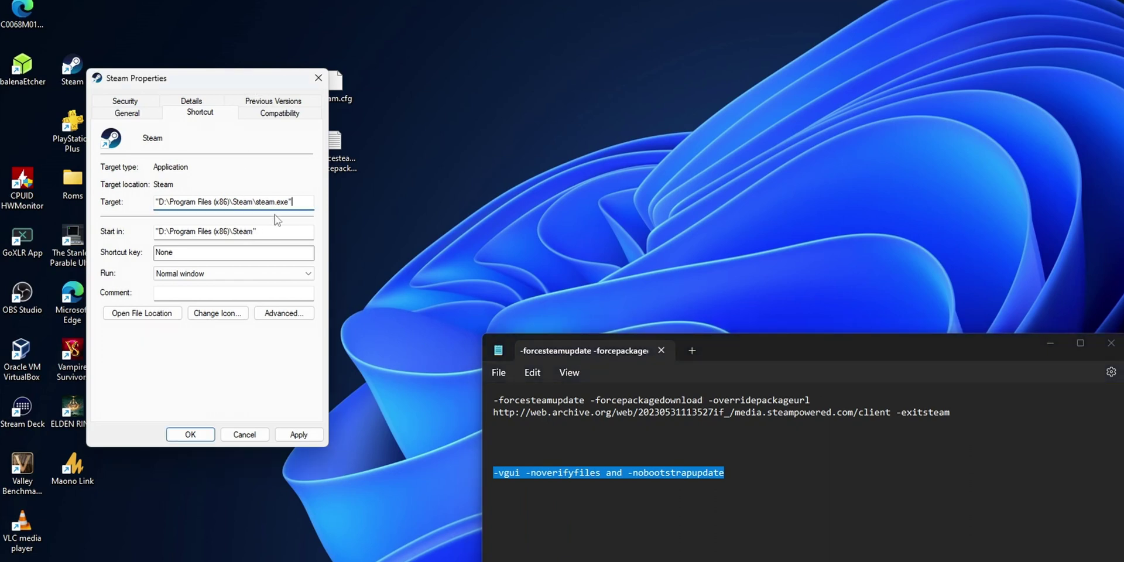
{"action": "right_click", "coordinate": [304, 202]}
{"action": "left_click", "coordinate": [367, 264]}
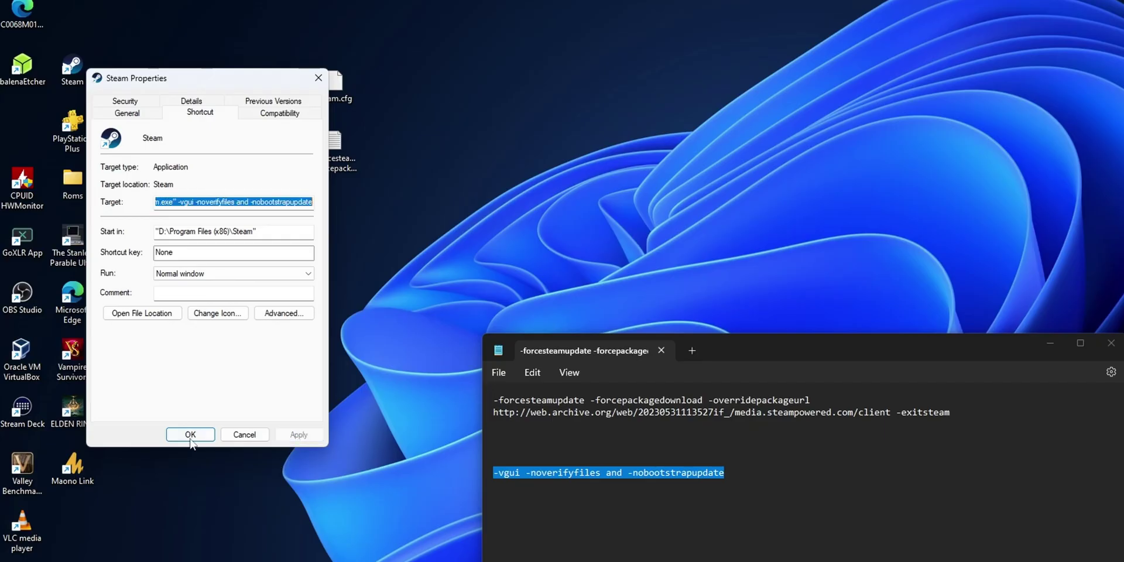
- Confirm the Steam shortcut's new -vgui target with OK
{"action": "left_click", "coordinate": [190, 434]}
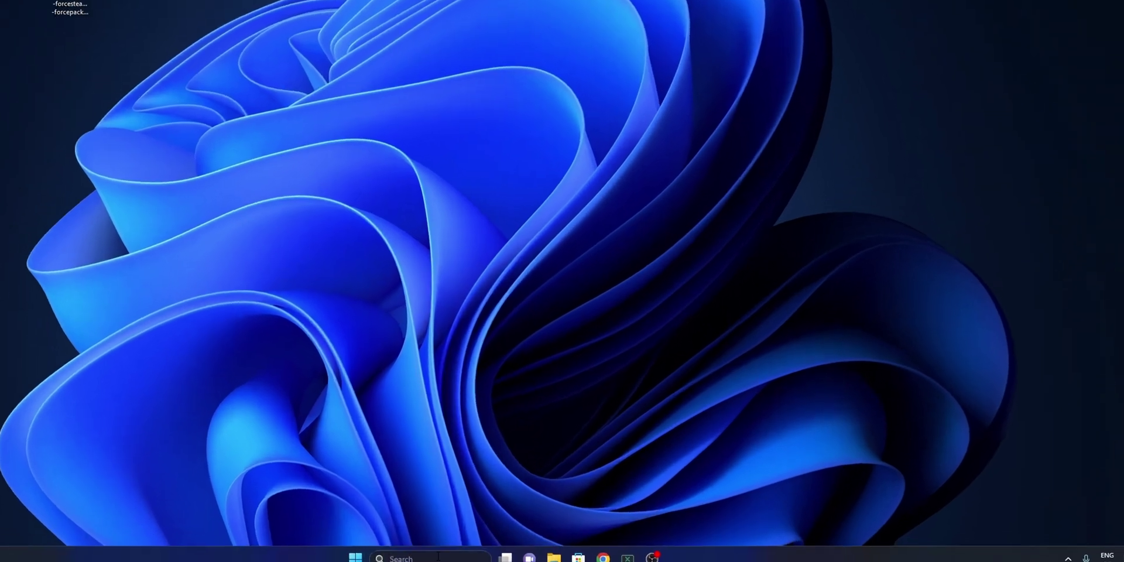
- Launch Registry Editor from search and navigate to HKCU\Software\Microsoft\Windows\CurrentVersion\Run
{"action": "left_click", "coordinate": [413, 549]}
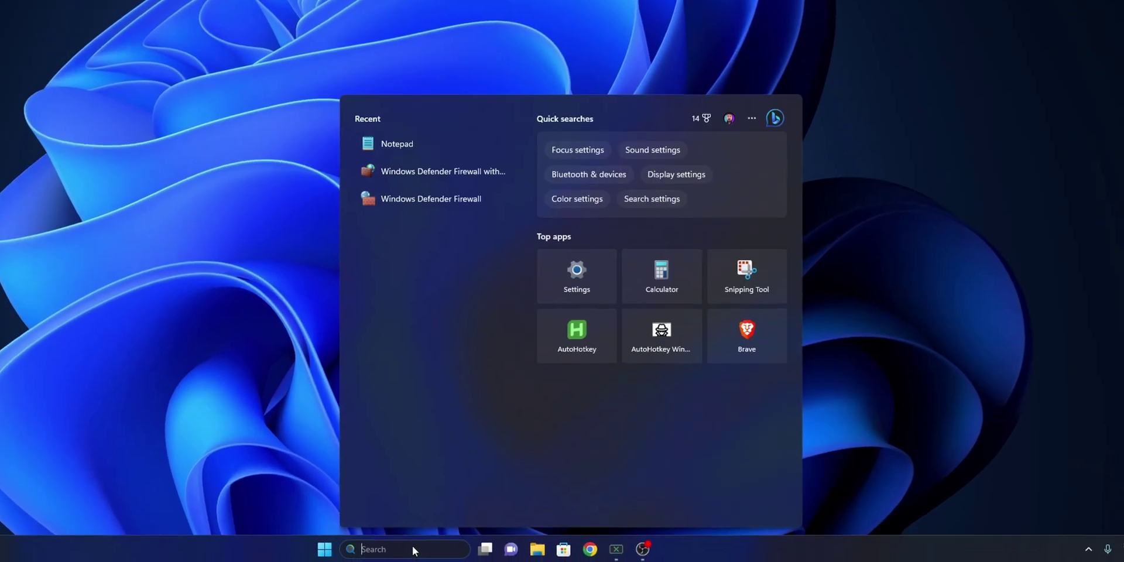
{"action": "type", "text": "run"}
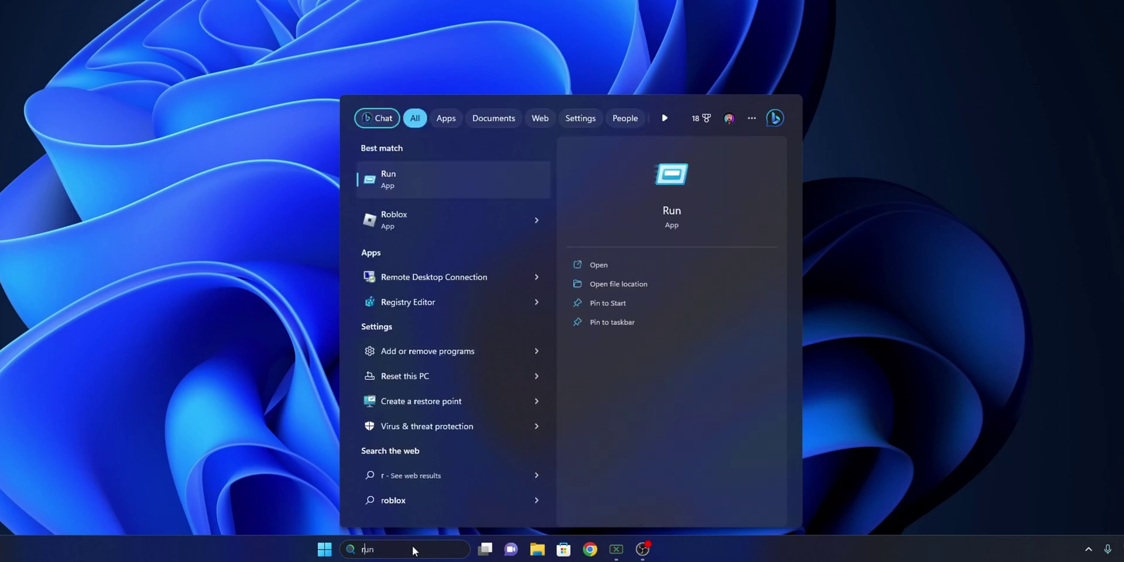
{"action": "type", "text": "egistry Editor"}
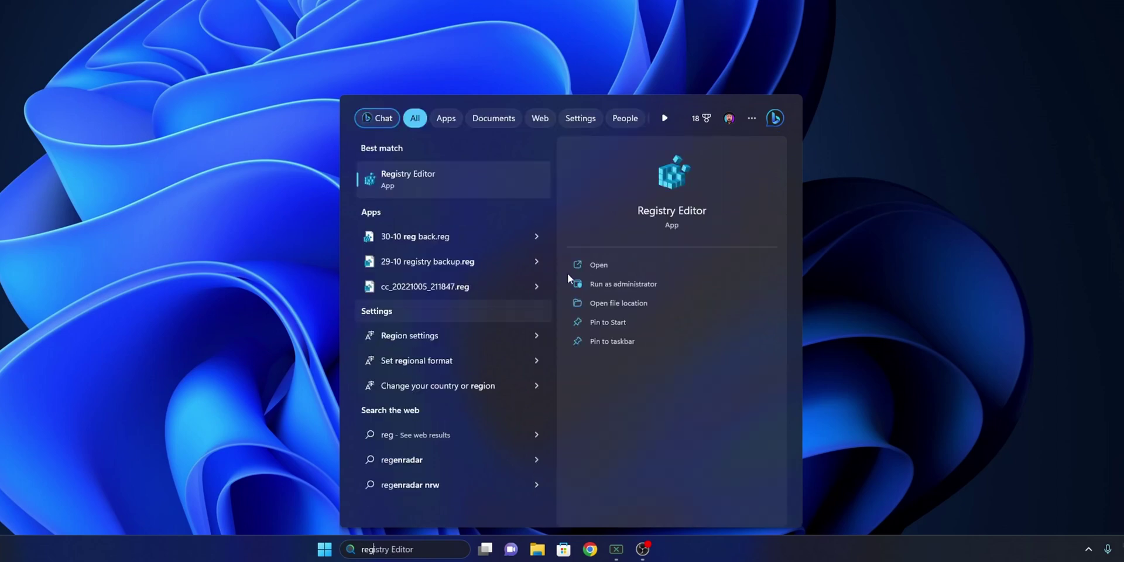
{"action": "left_click", "coordinate": [490, 184]}
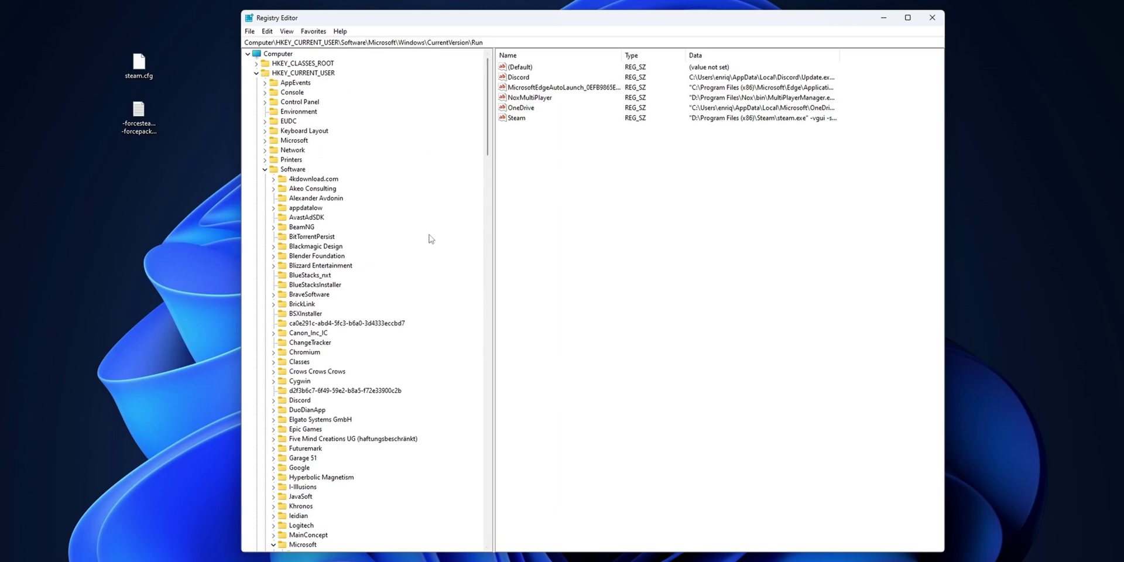
{"action": "scroll", "coordinate": [460, 363], "scroll_direction": "down", "scroll_amount": 12}
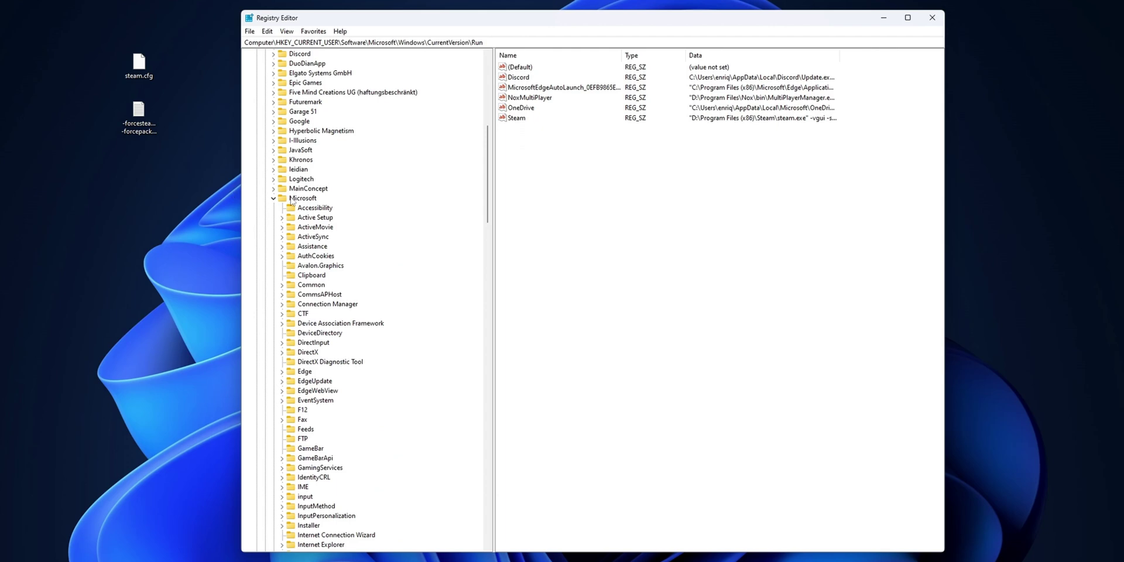
{"action": "scroll", "coordinate": [422, 375], "scroll_direction": "down", "scroll_amount": 20}
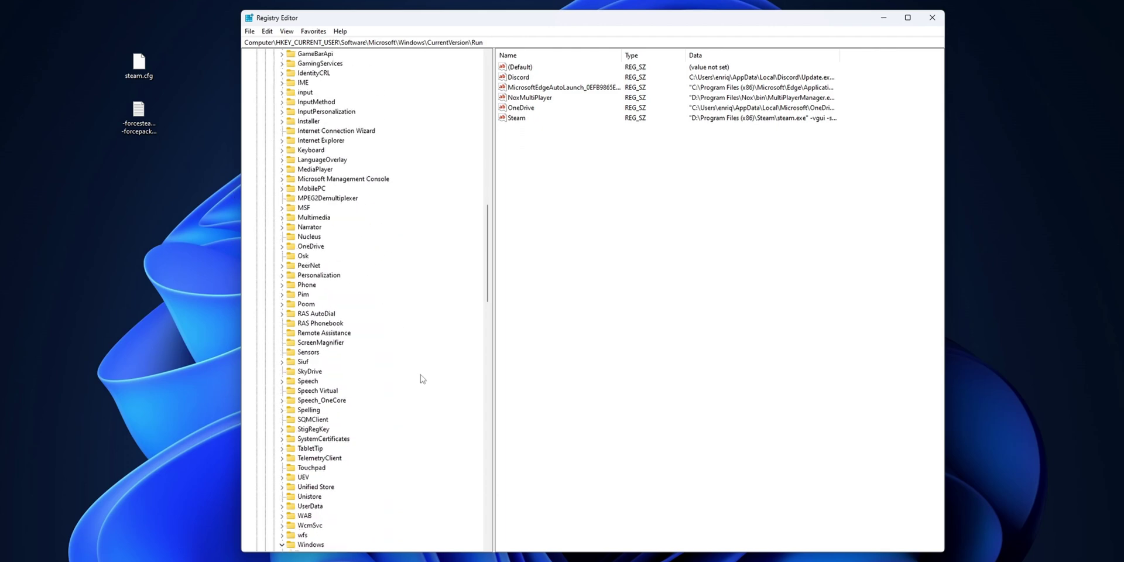
{"action": "scroll", "coordinate": [422, 379], "scroll_direction": "down", "scroll_amount": 5}
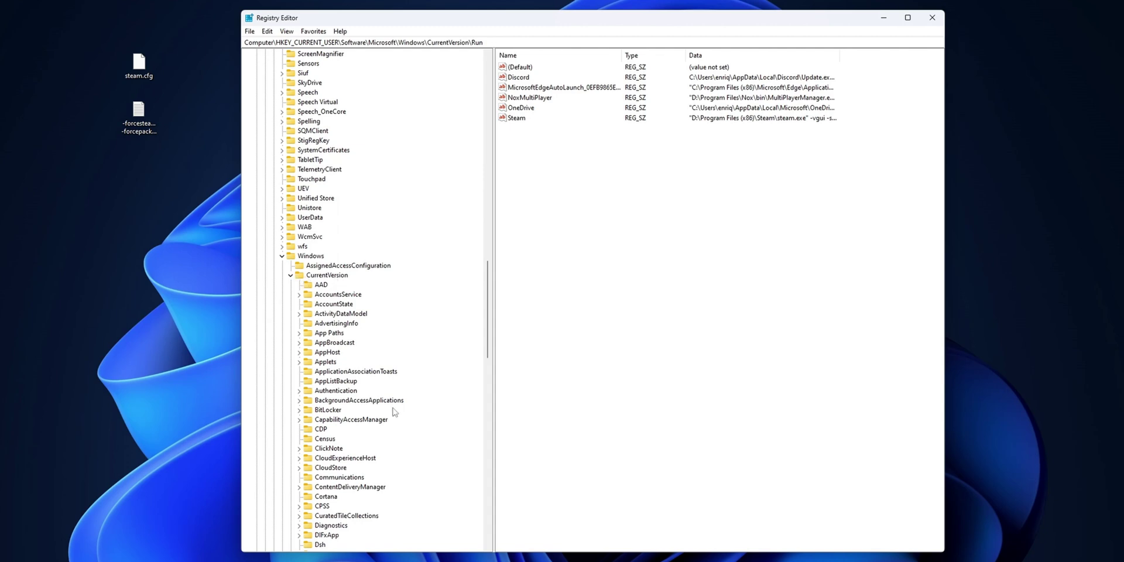
{"action": "scroll", "coordinate": [404, 430], "scroll_direction": "down", "scroll_amount": 14}
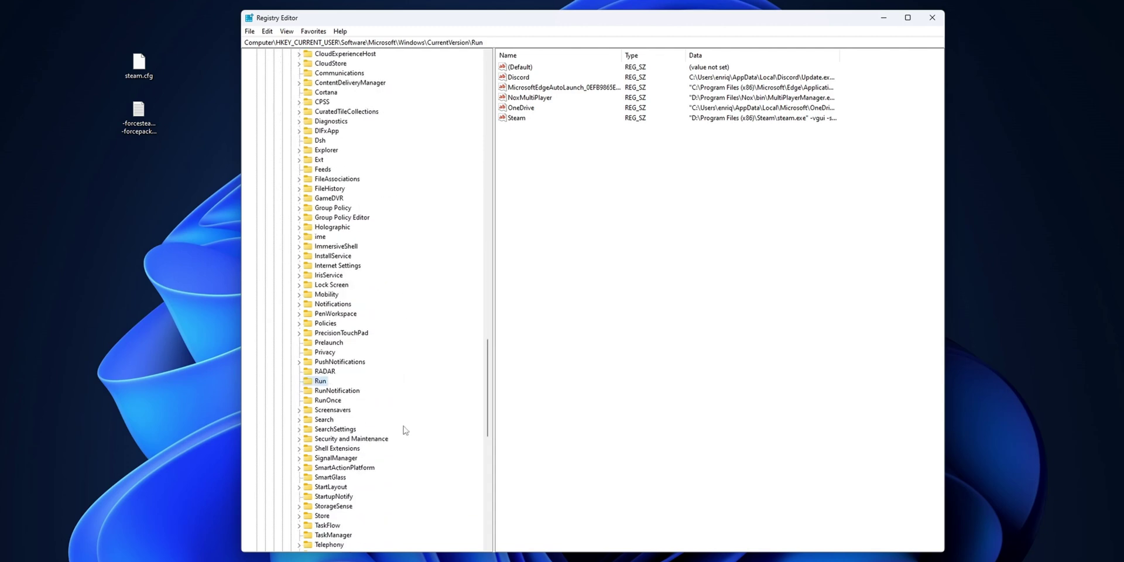
{"action": "scroll", "coordinate": [403, 430], "scroll_direction": "down", "scroll_amount": 2}
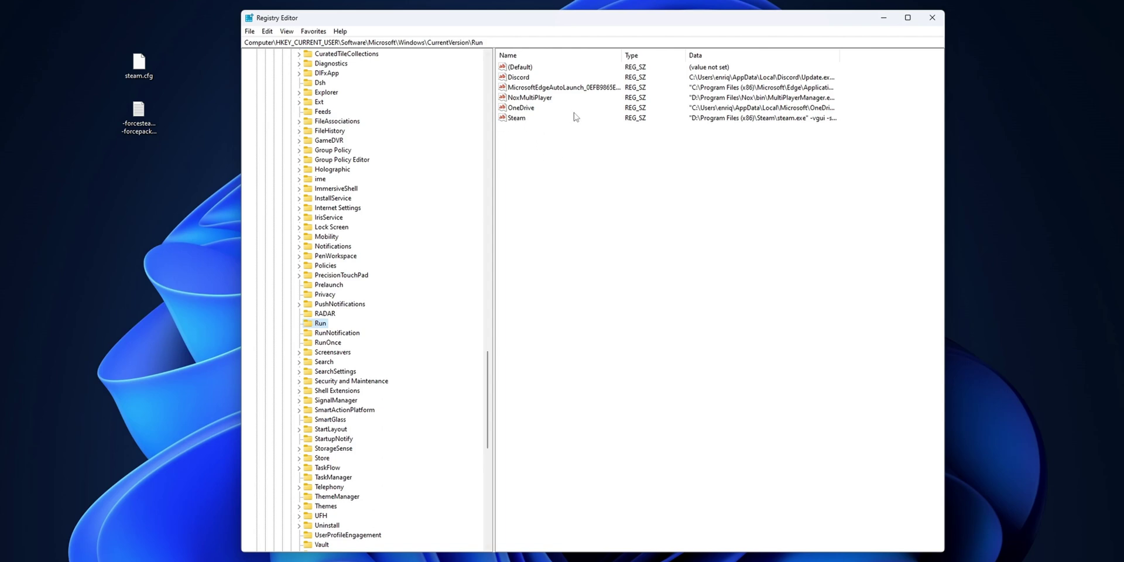
- Replace '-vgui -silent' in the Steam Run value with -vgui -noverifyfiles -nobootstrapupdate, then close Registry Editor
{"action": "left_click", "coordinate": [522, 119]}
{"action": "right_click", "coordinate": [523, 121]}
{"action": "left_click", "coordinate": [572, 127]}
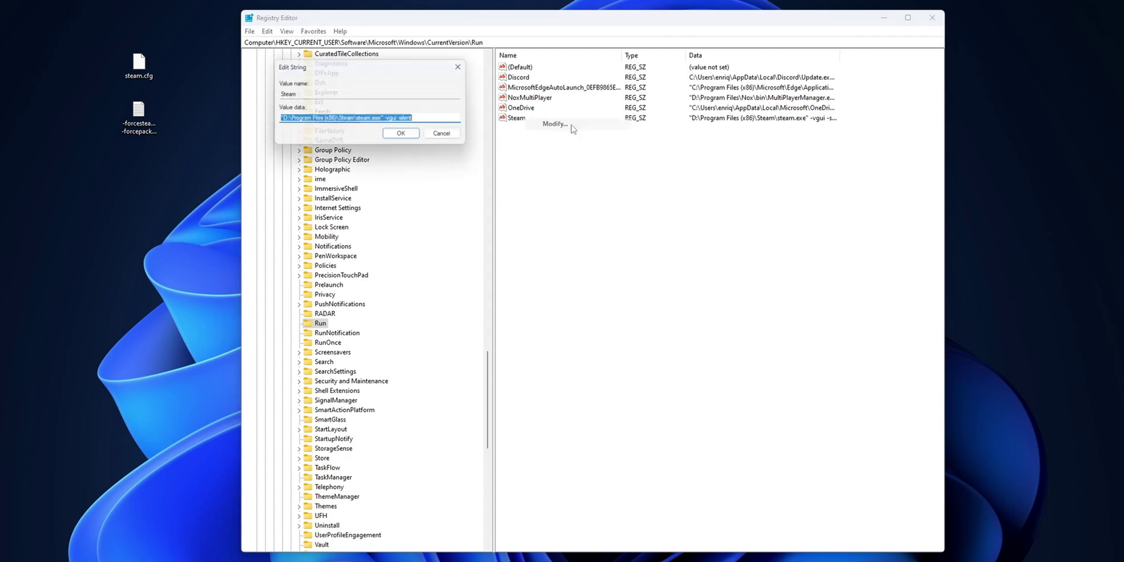
{"action": "left_click_drag", "start_coordinate": [432, 122], "coordinate": [400, 120]}
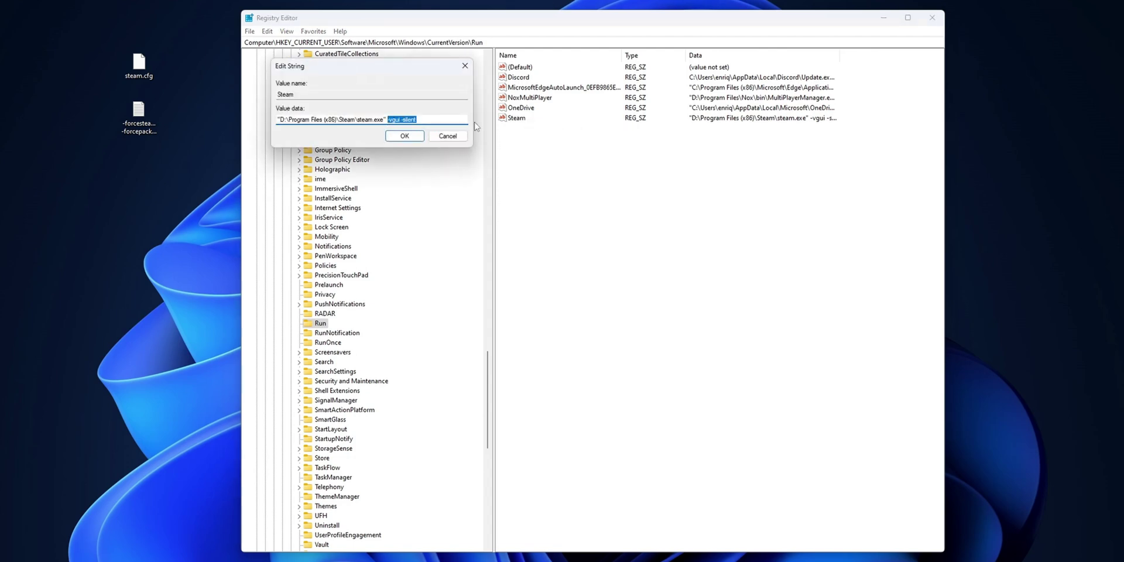
{"action": "key", "text": "BackSpace"}
{"action": "right_click", "coordinate": [407, 118]}
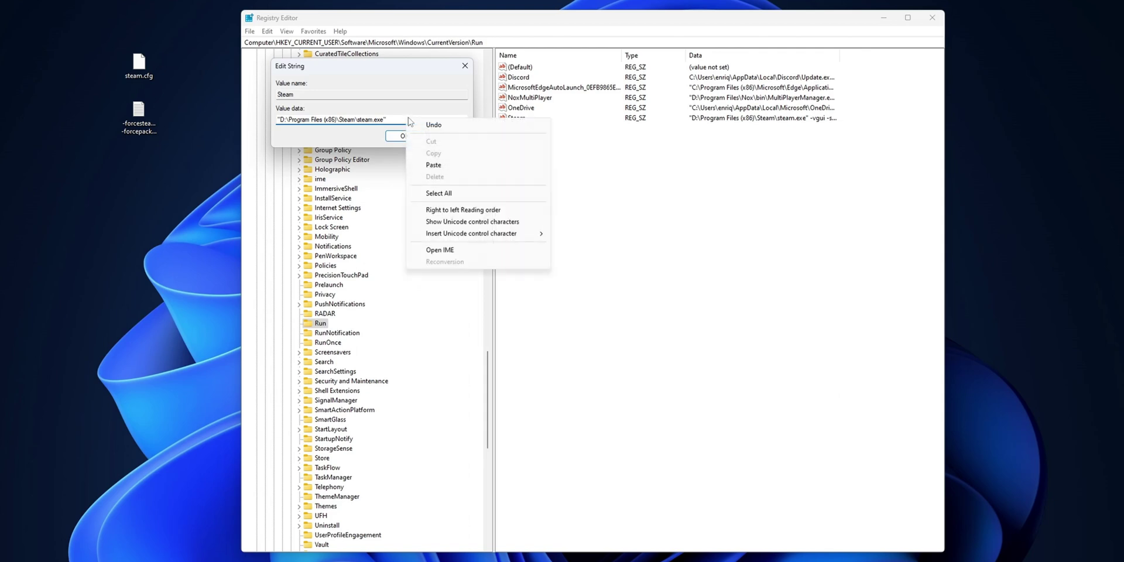
{"action": "left_click", "coordinate": [434, 165]}
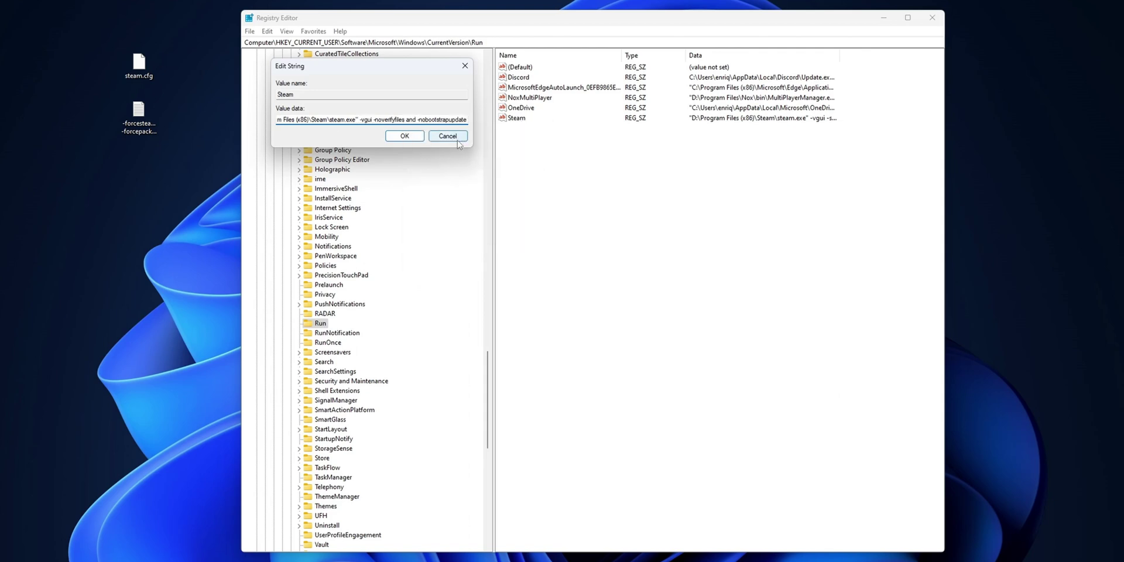
{"action": "left_click", "coordinate": [404, 135]}
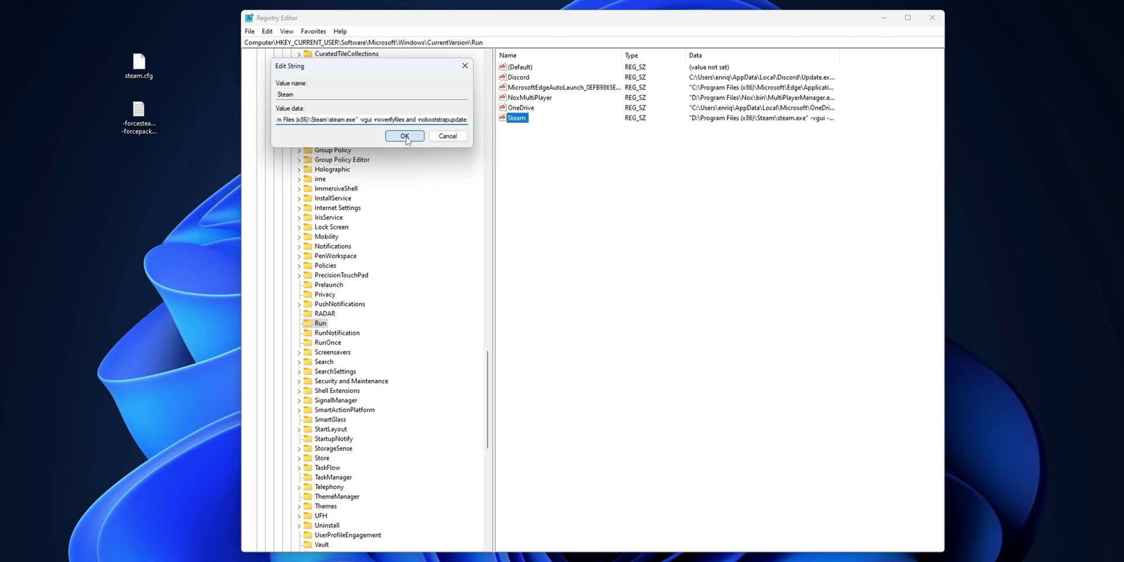
{"action": "left_click", "coordinate": [930, 23]}
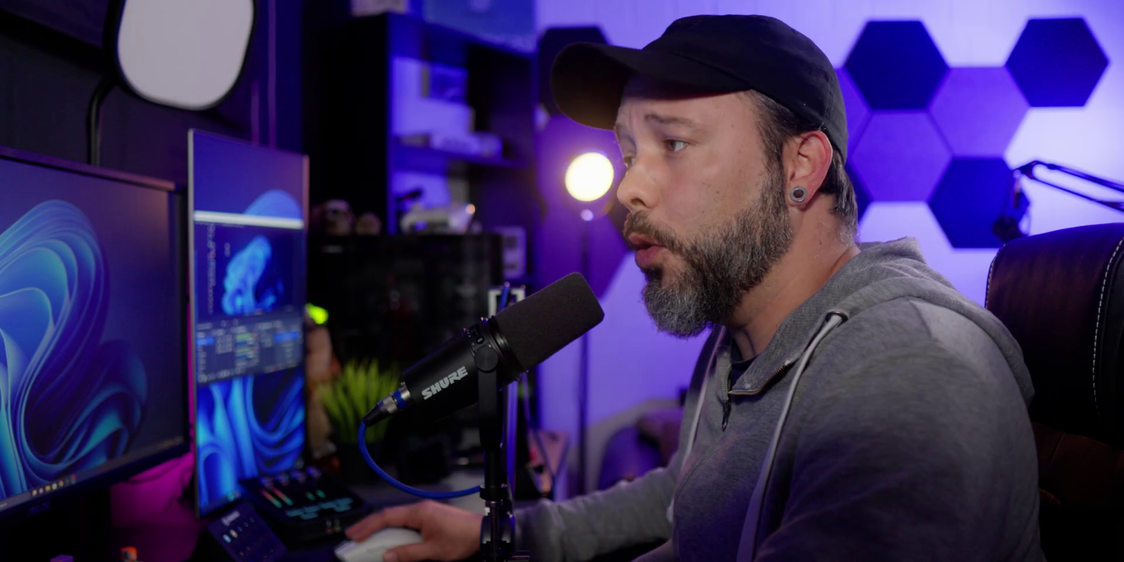